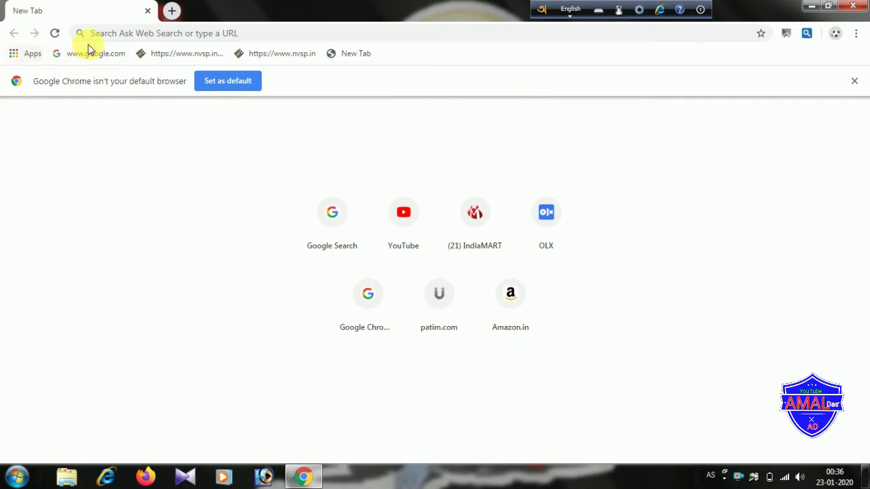
Switch the keyboard input to English and search the web for fb.com from the address bar.
{"action": "left_click", "coordinate": [258, 35]}
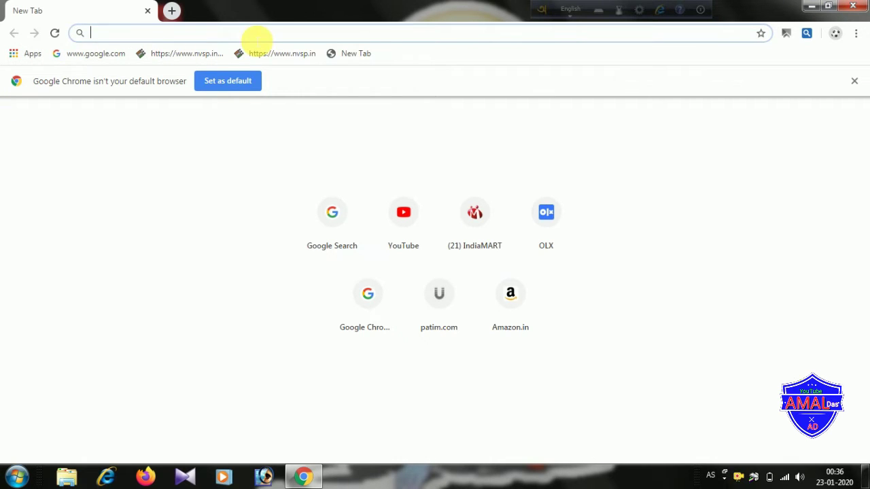
{"action": "type", "text": "□"}
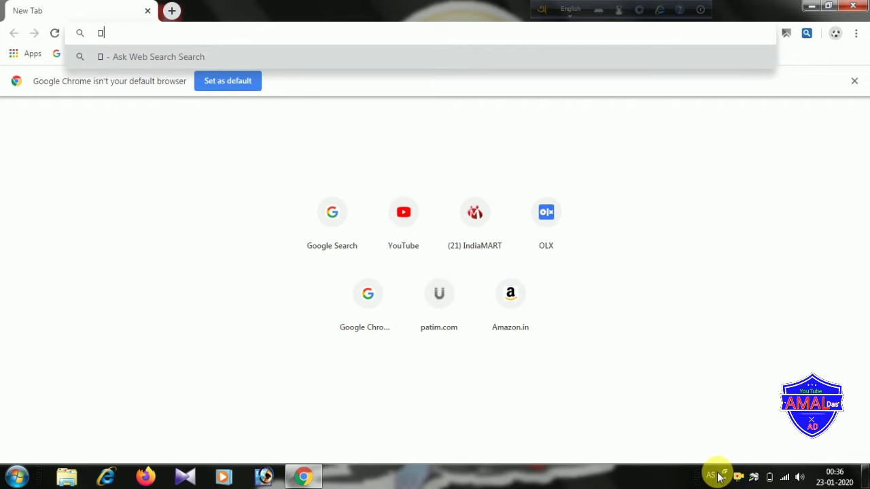
{"action": "left_click", "coordinate": [715, 474]}
{"action": "left_click", "coordinate": [730, 423]}
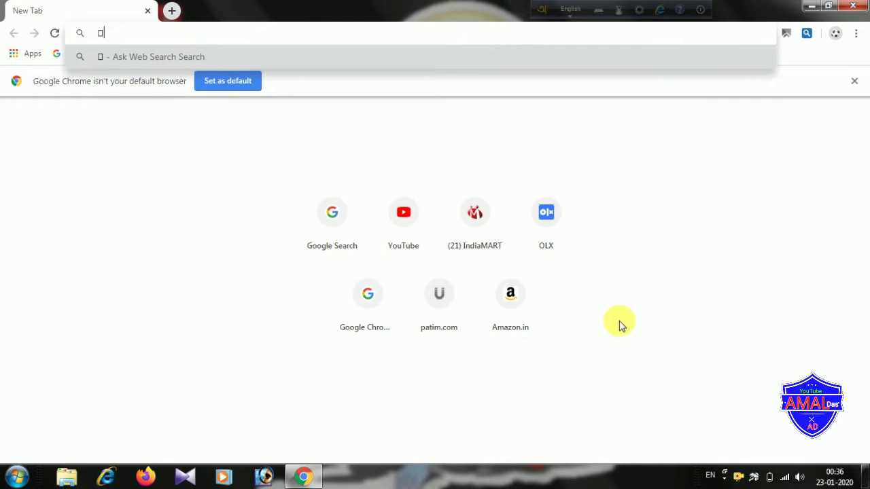
{"action": "key", "text": "BackSpace"}
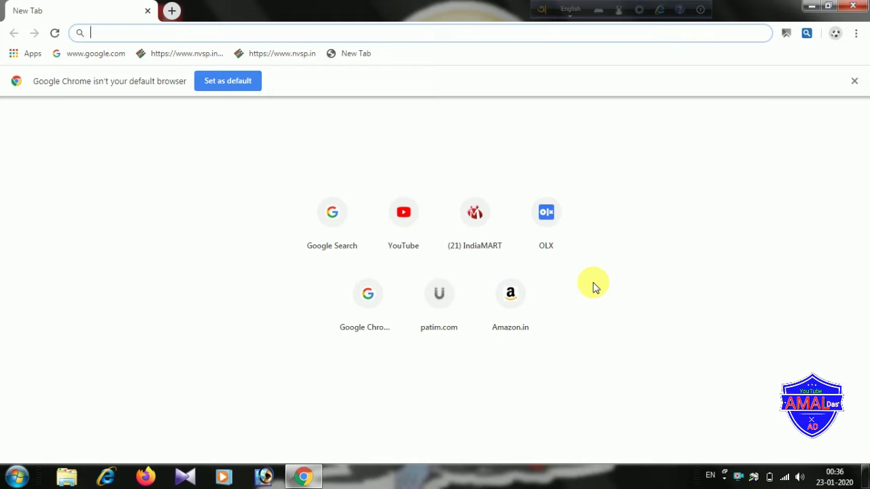
{"action": "type", "text": "e"}
{"action": "key", "text": "BackSpace"}
{"action": "type", "text": "f"}
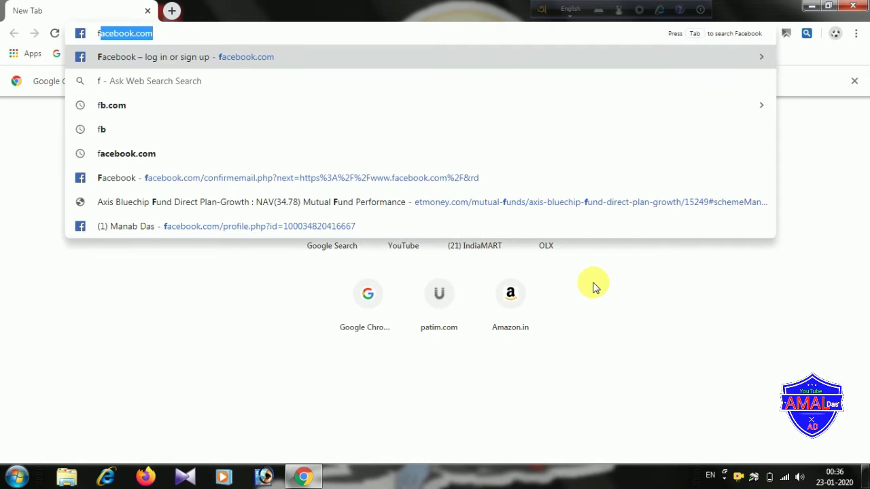
{"action": "type", "text": "b"}
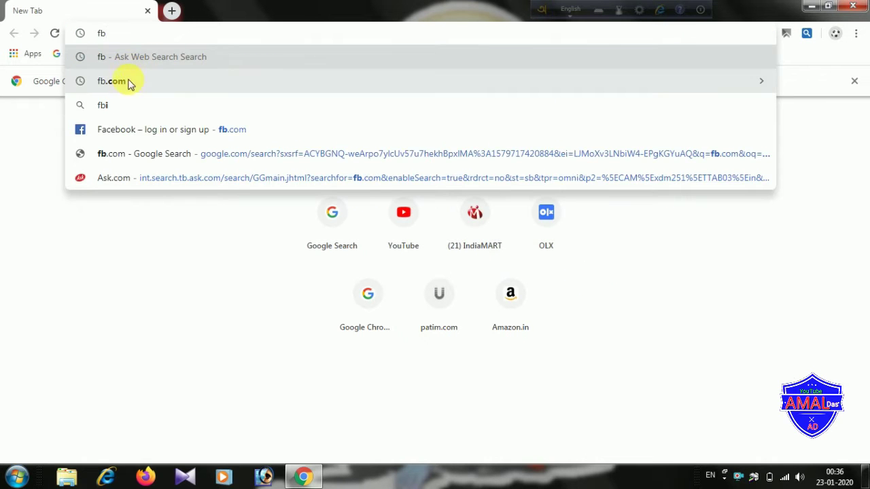
{"action": "left_click", "coordinate": [128, 88]}
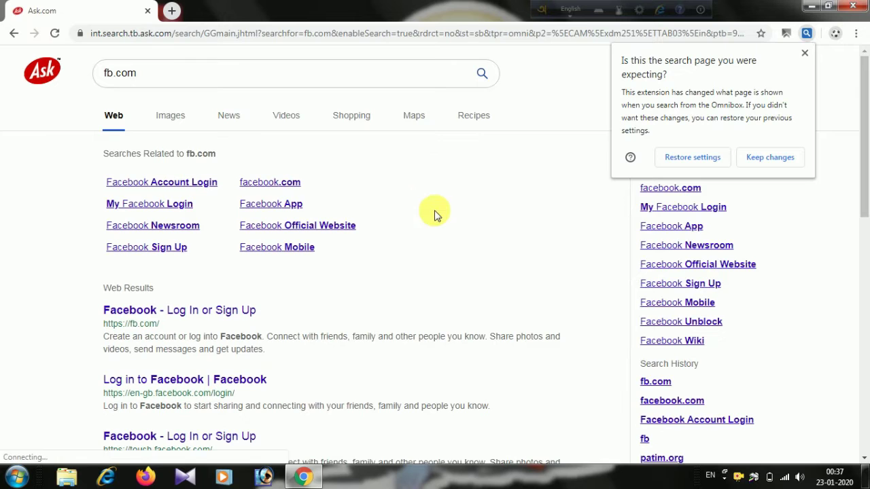
Dismiss the extension notice and open the 'Facebook - Log In or Sign Up' result.
{"action": "left_click", "coordinate": [805, 51]}
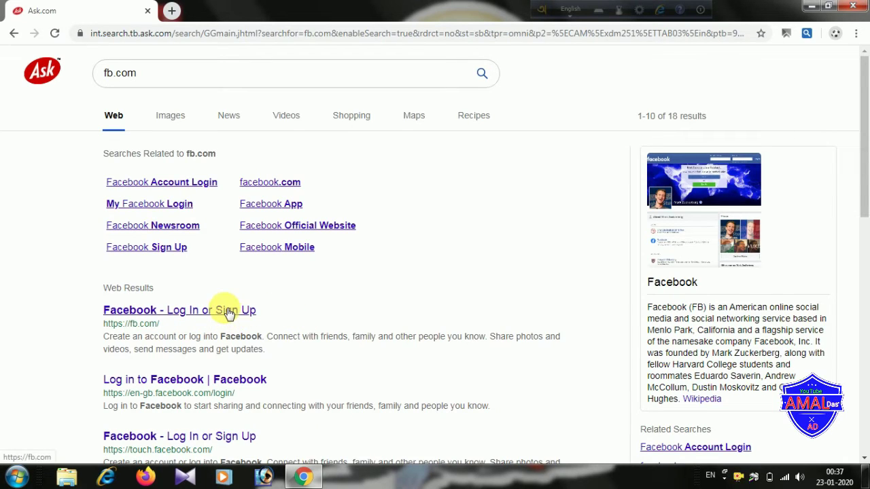
{"action": "left_click", "coordinate": [227, 310]}
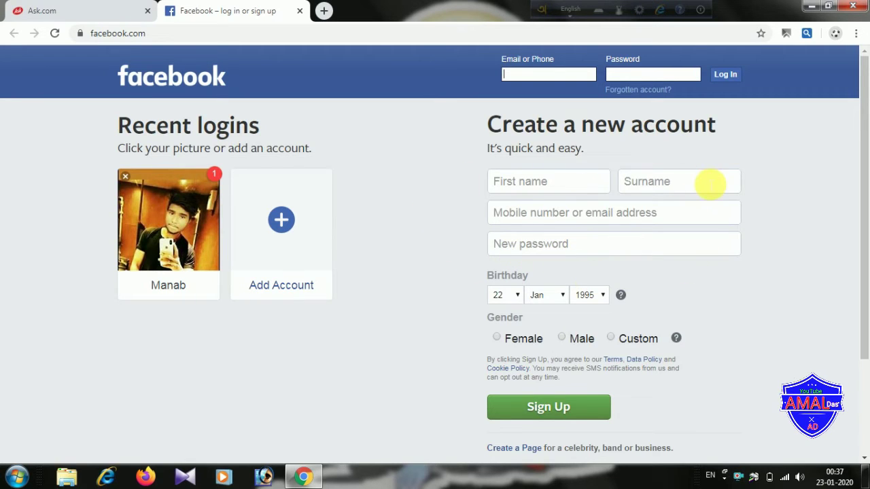
Enter the user's first name and surname in the sign-up form.
{"action": "left_click", "coordinate": [563, 187]}
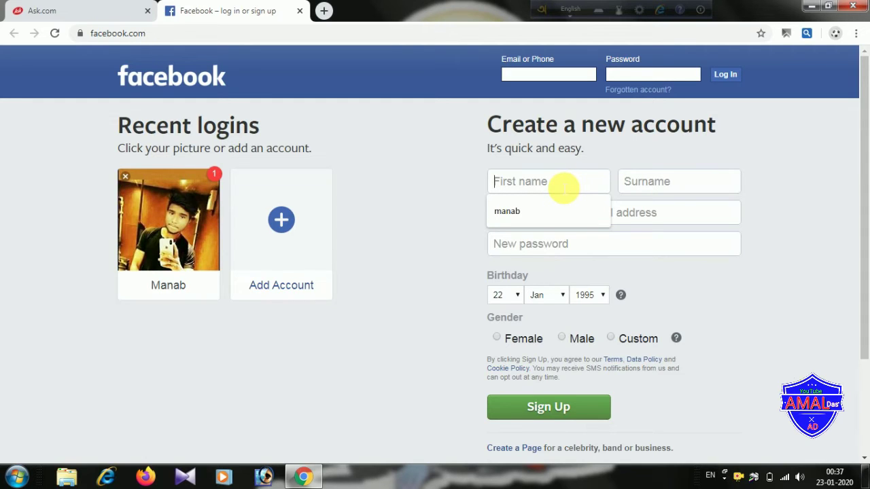
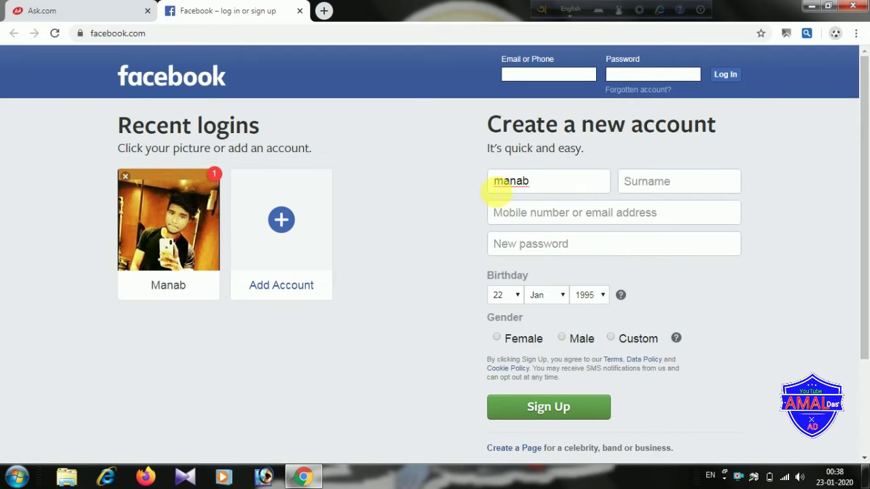
{"action": "left_click", "coordinate": [649, 181]}
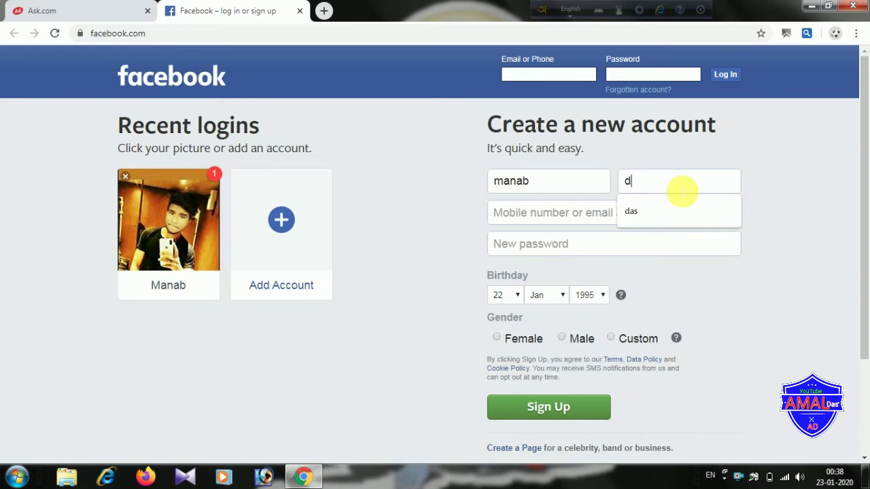
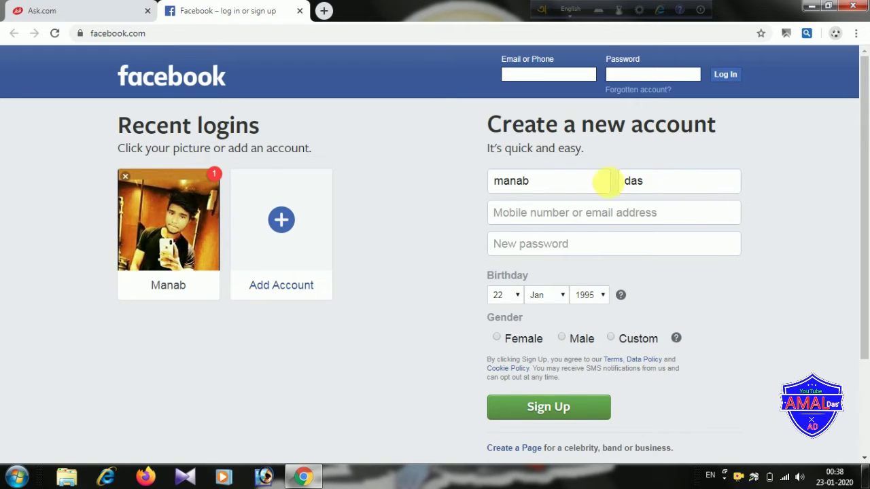
Enter the mobile number and a new account password.
{"action": "left_click", "coordinate": [510, 212]}
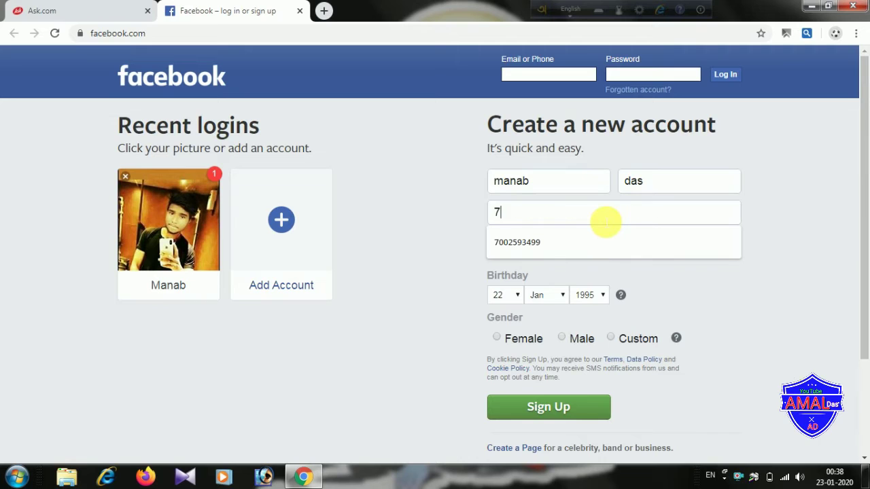
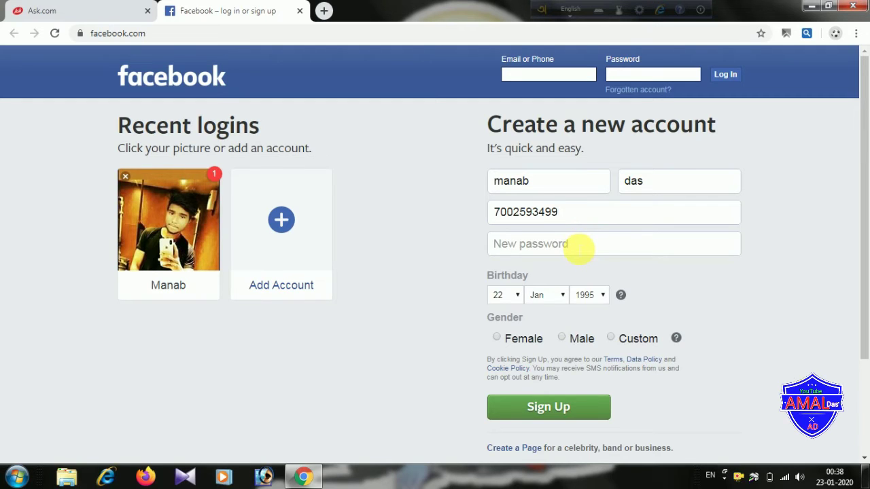
{"action": "left_click", "coordinate": [577, 248]}
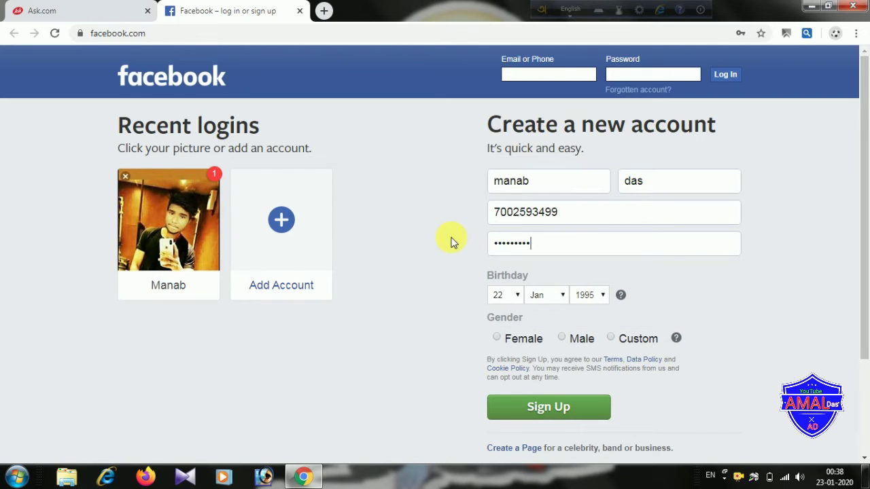
{"action": "left_click", "coordinate": [516, 296]}
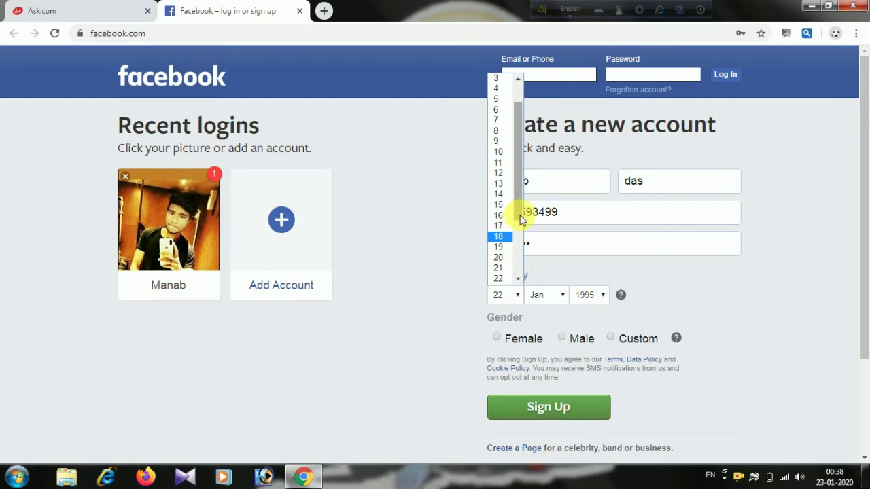
{"action": "left_click_drag", "start_coordinate": [519, 212], "coordinate": [519, 236]}
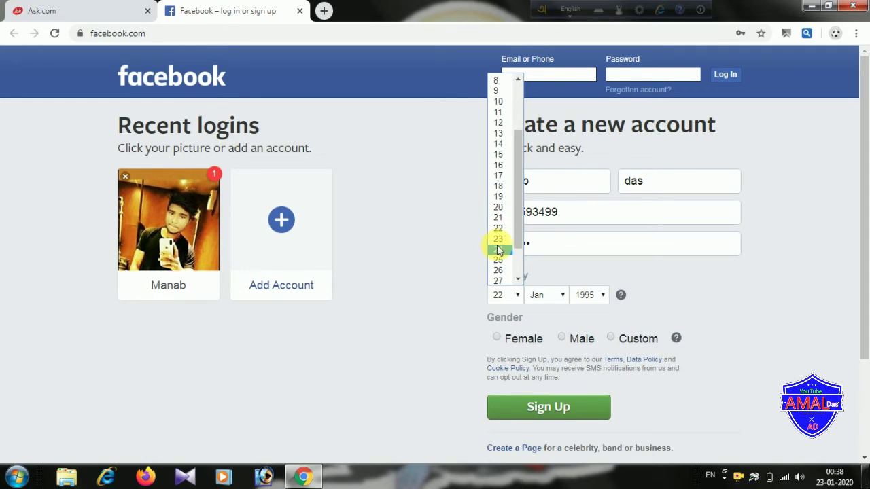
{"action": "left_click", "coordinate": [498, 248]}
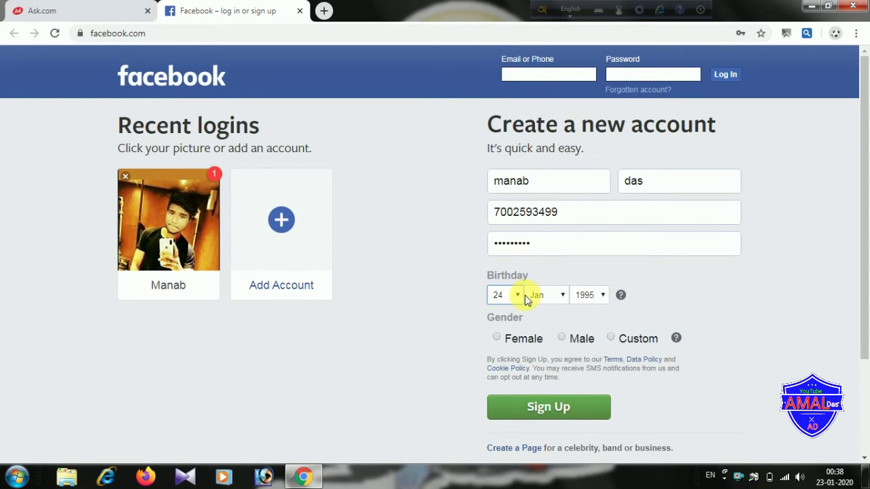
{"action": "left_click", "coordinate": [562, 296]}
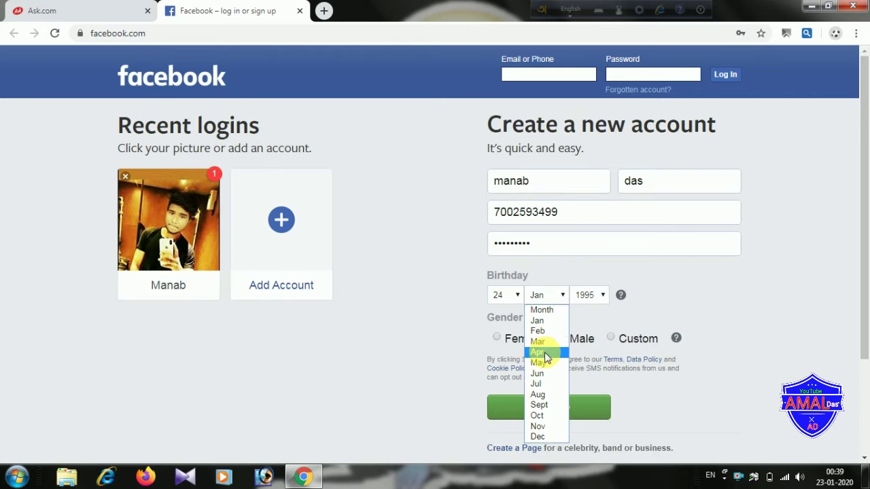
{"action": "left_click", "coordinate": [540, 425]}
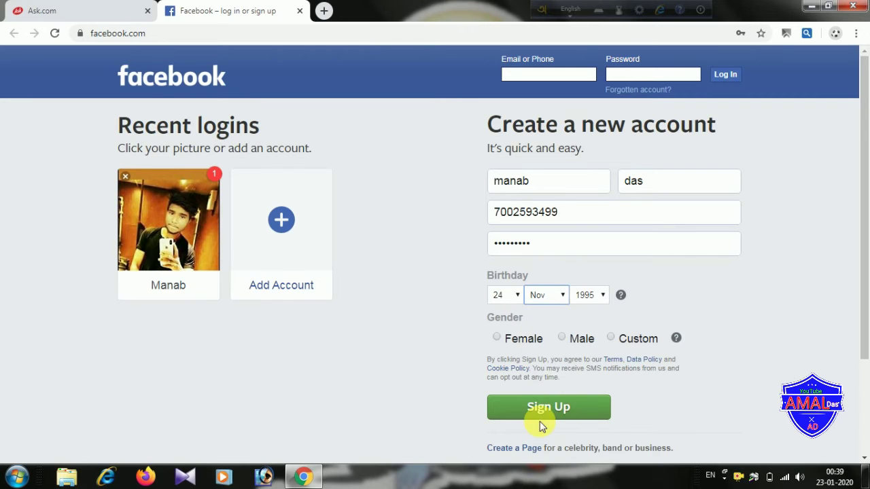
{"action": "left_click", "coordinate": [603, 296]}
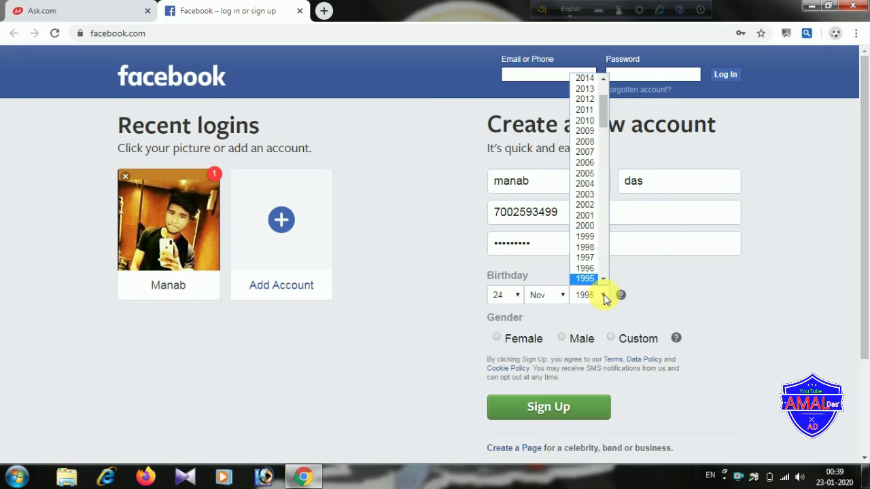
{"action": "scroll", "coordinate": [593, 277], "scroll_direction": "down", "scroll_amount": 1}
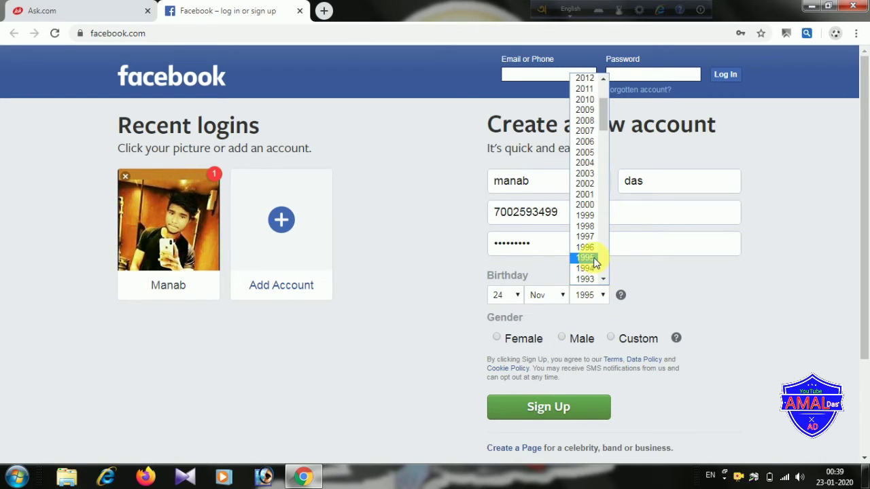
{"action": "left_click", "coordinate": [586, 237]}
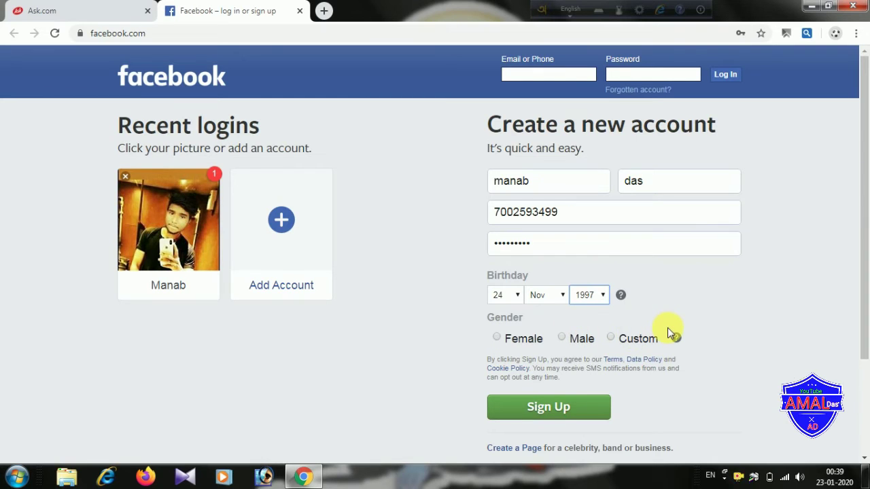
{"action": "left_click", "coordinate": [563, 338]}
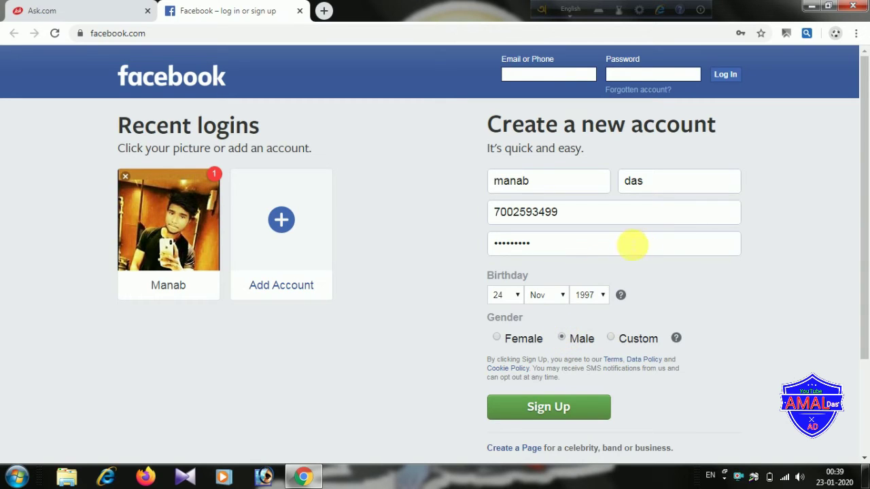
{"action": "left_click", "coordinate": [578, 409]}
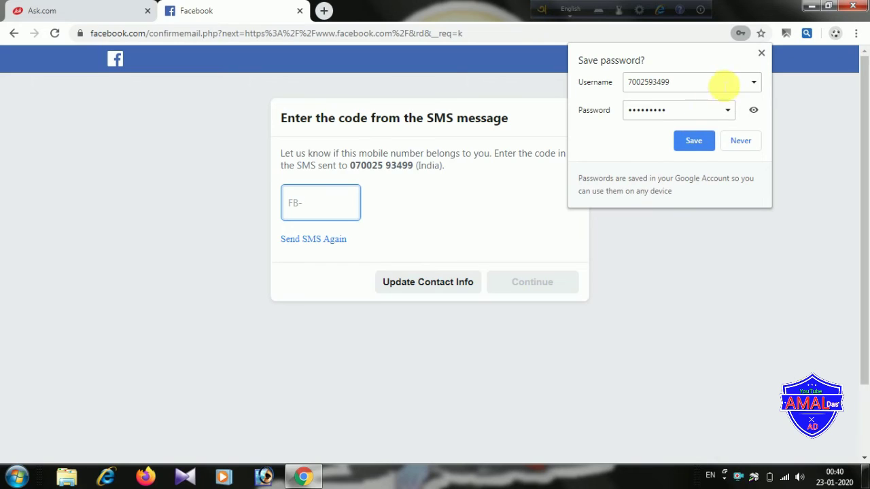
Dismiss Chrome's save-password prompt and choose Log Out from the account menu.
{"action": "left_click", "coordinate": [760, 53]}
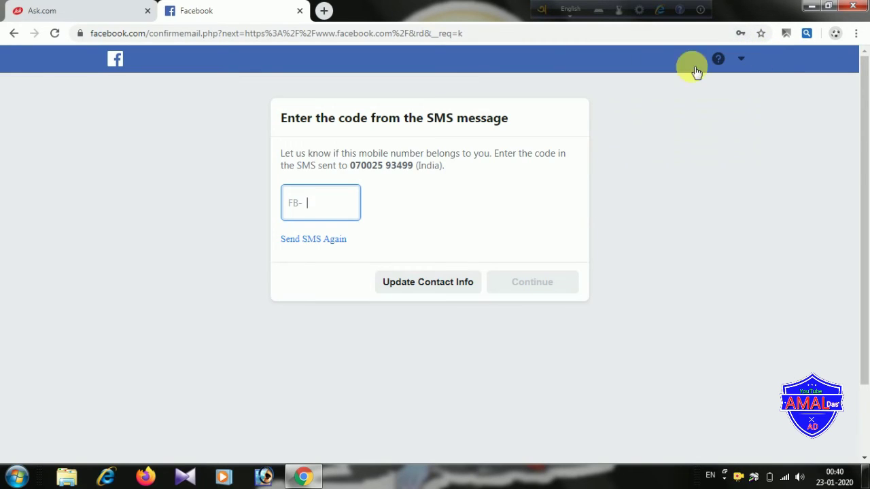
{"action": "left_click", "coordinate": [742, 59]}
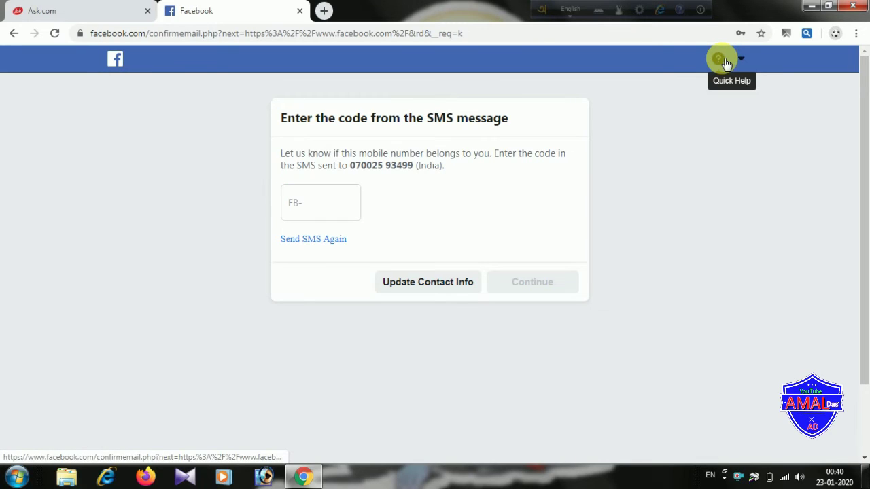
{"action": "left_click", "coordinate": [743, 61]}
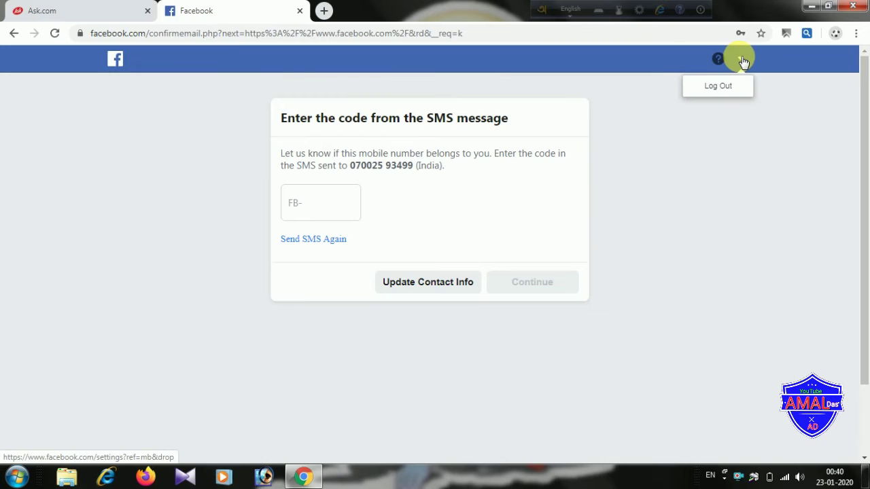
{"action": "left_click", "coordinate": [735, 85]}
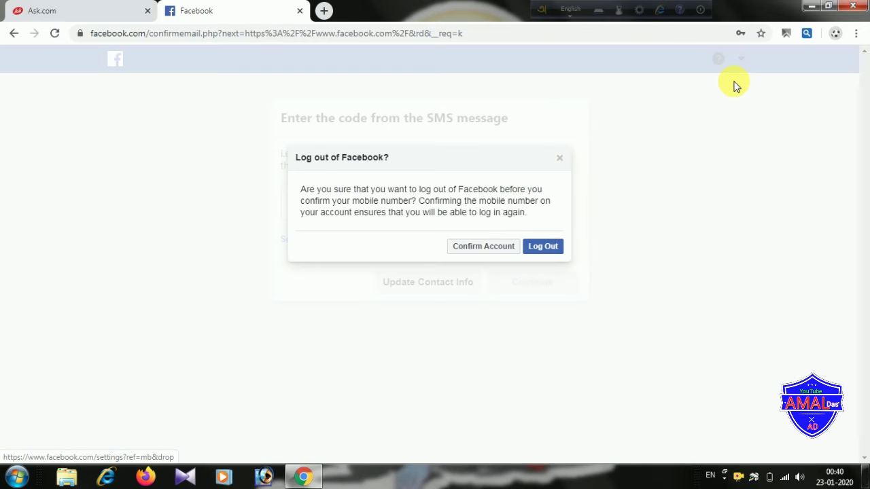
Confirm logging out, then pick the saved account from the recent logins.
{"action": "left_click", "coordinate": [555, 248]}
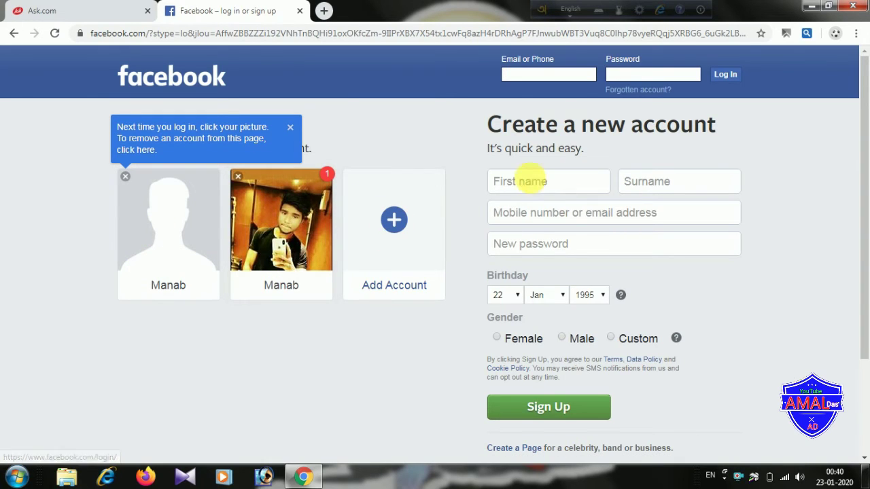
{"action": "left_click", "coordinate": [259, 224]}
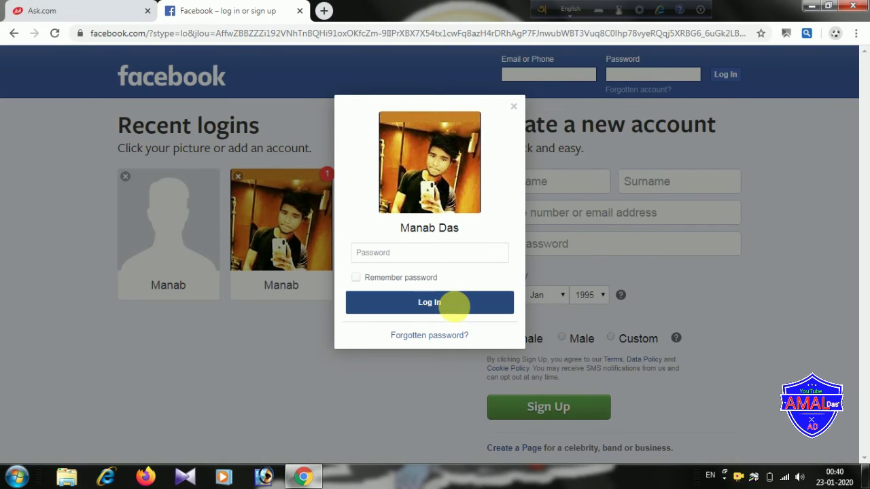
Attempt the login, then re-enter the password after it is rejected as incorrect.
{"action": "left_click", "coordinate": [451, 306]}
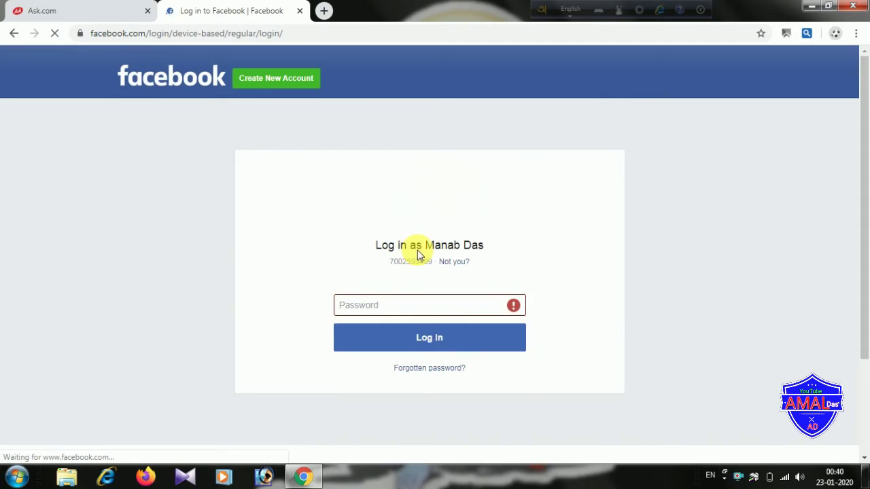
{"action": "left_click", "coordinate": [394, 307]}
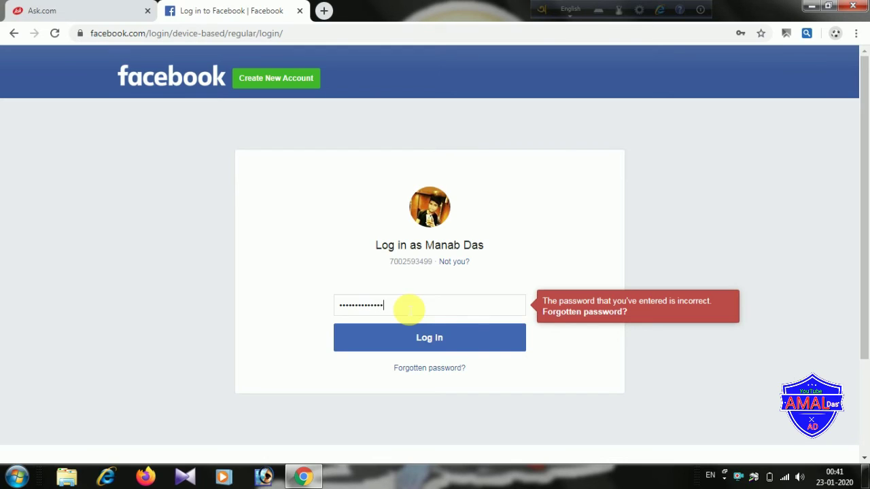
{"action": "type", "text": "a"}
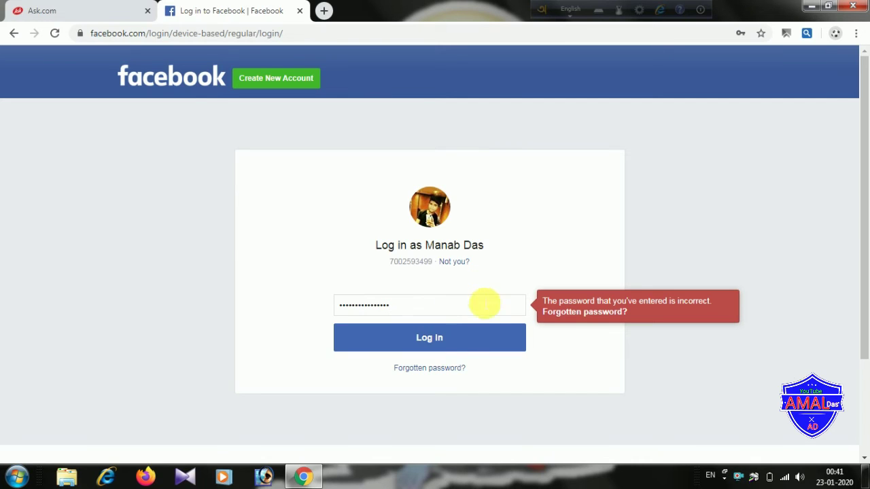
Log in with the corrected password and go to the account's profile page.
{"action": "left_click", "coordinate": [473, 339]}
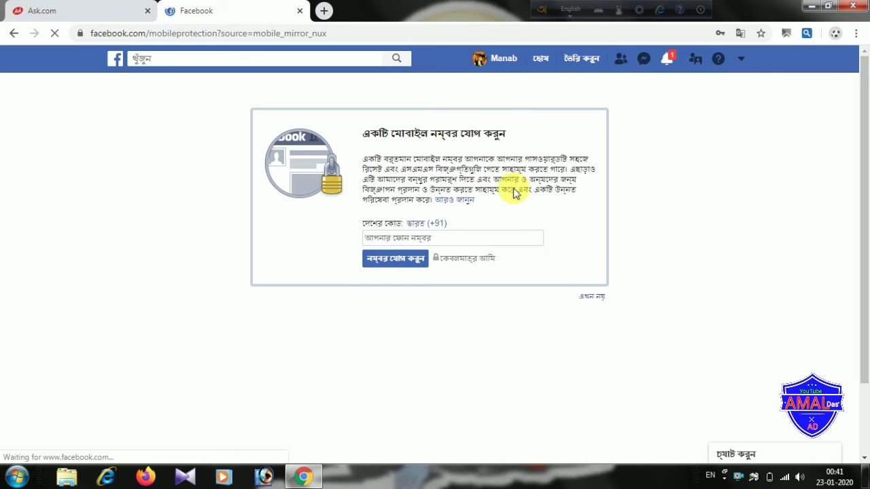
{"action": "left_click", "coordinate": [502, 61]}
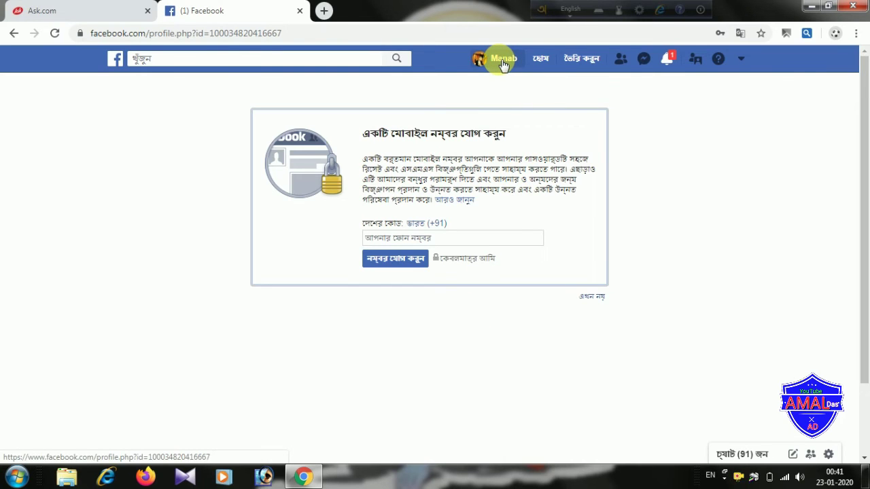